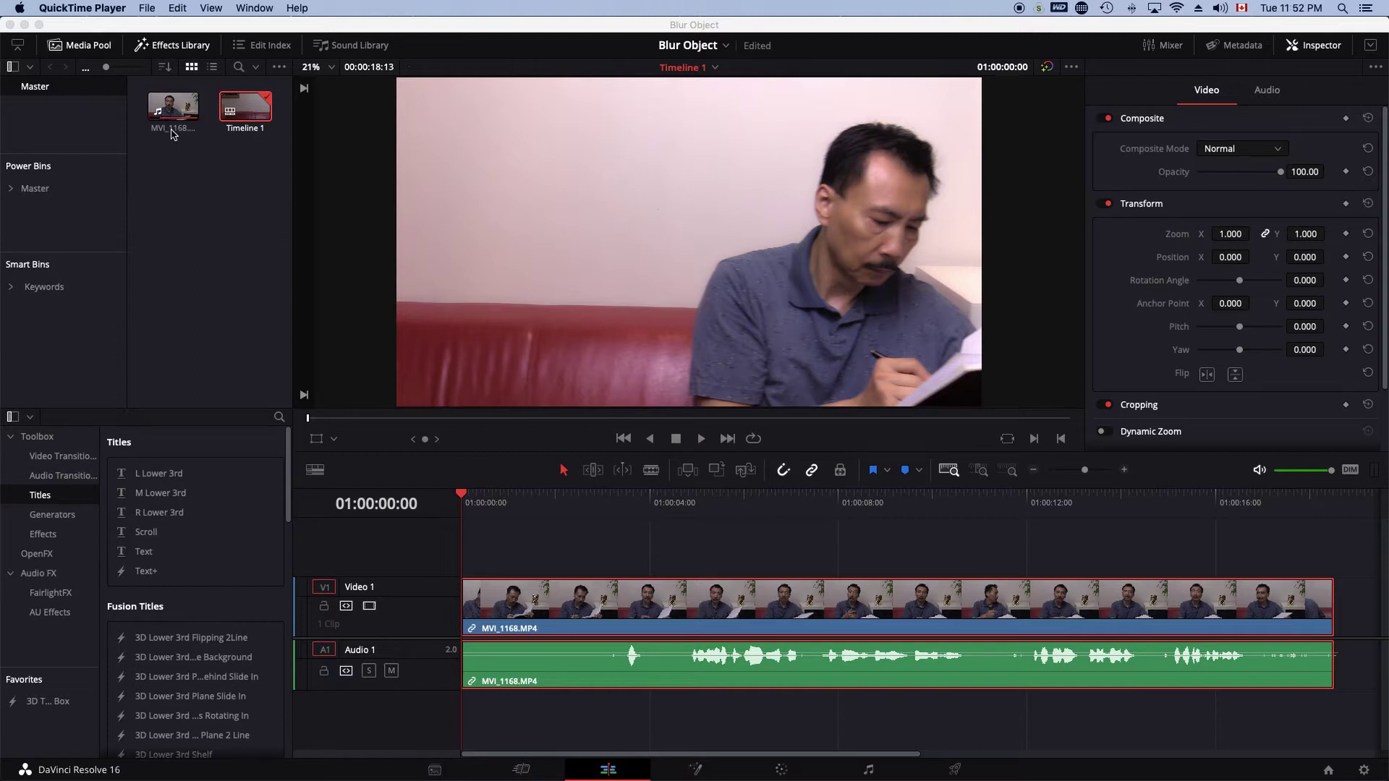
# - Scrub to 01:00:07:04, then play a short stretch from about two seconds in
pyautogui.moveTo(614, 620)
pyautogui.mouseDown()
pyautogui.moveTo(653, 620)
pyautogui.moveTo(609, 619)
pyautogui.mouseUp()
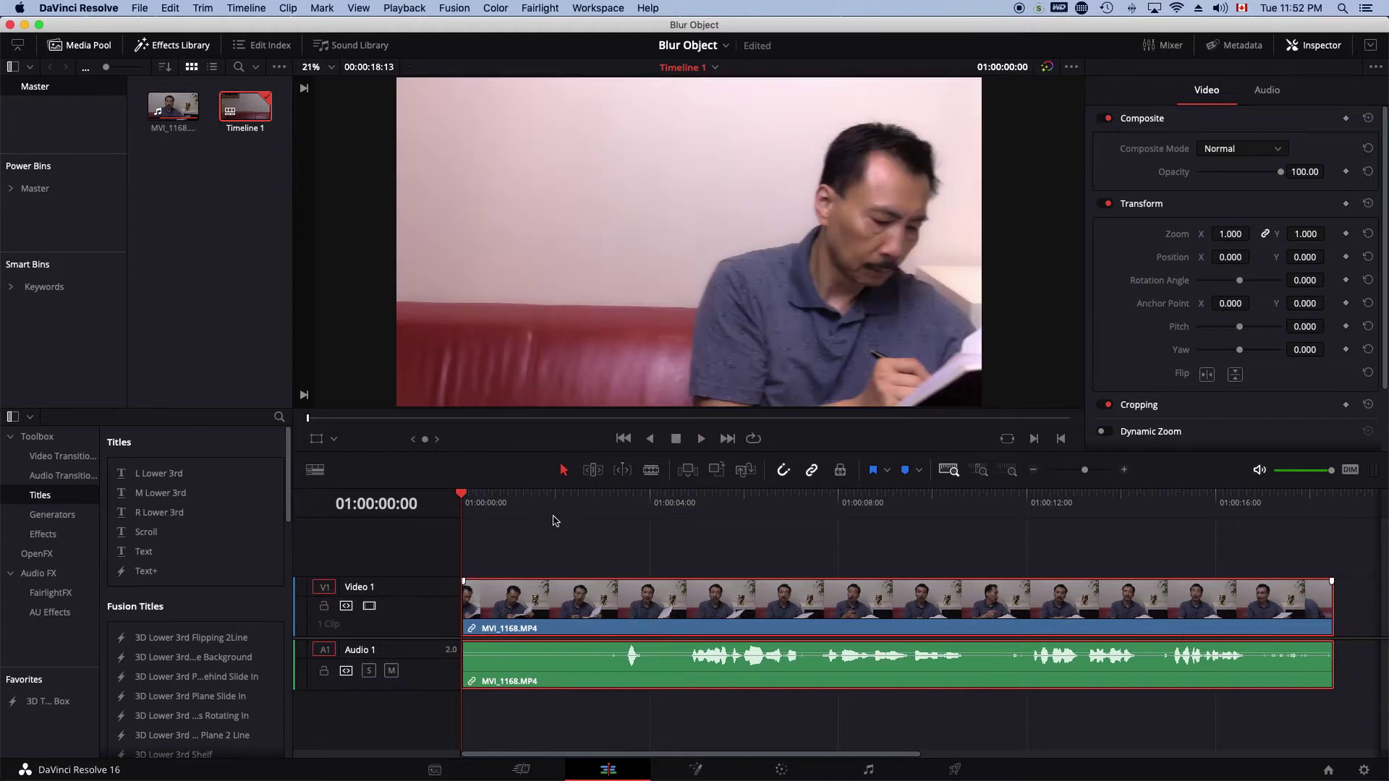
pyautogui.click(799, 497)
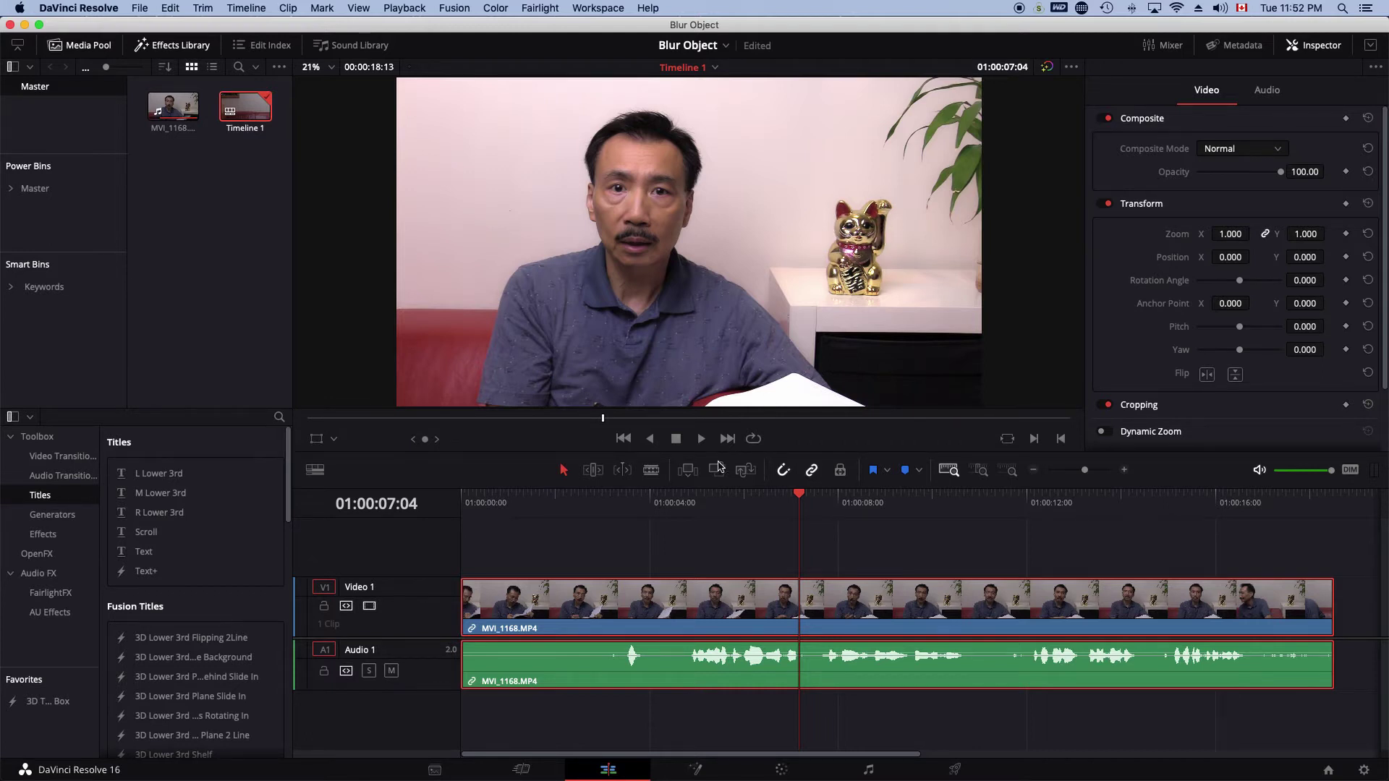
pyautogui.click(559, 496)
pyautogui.press('space')
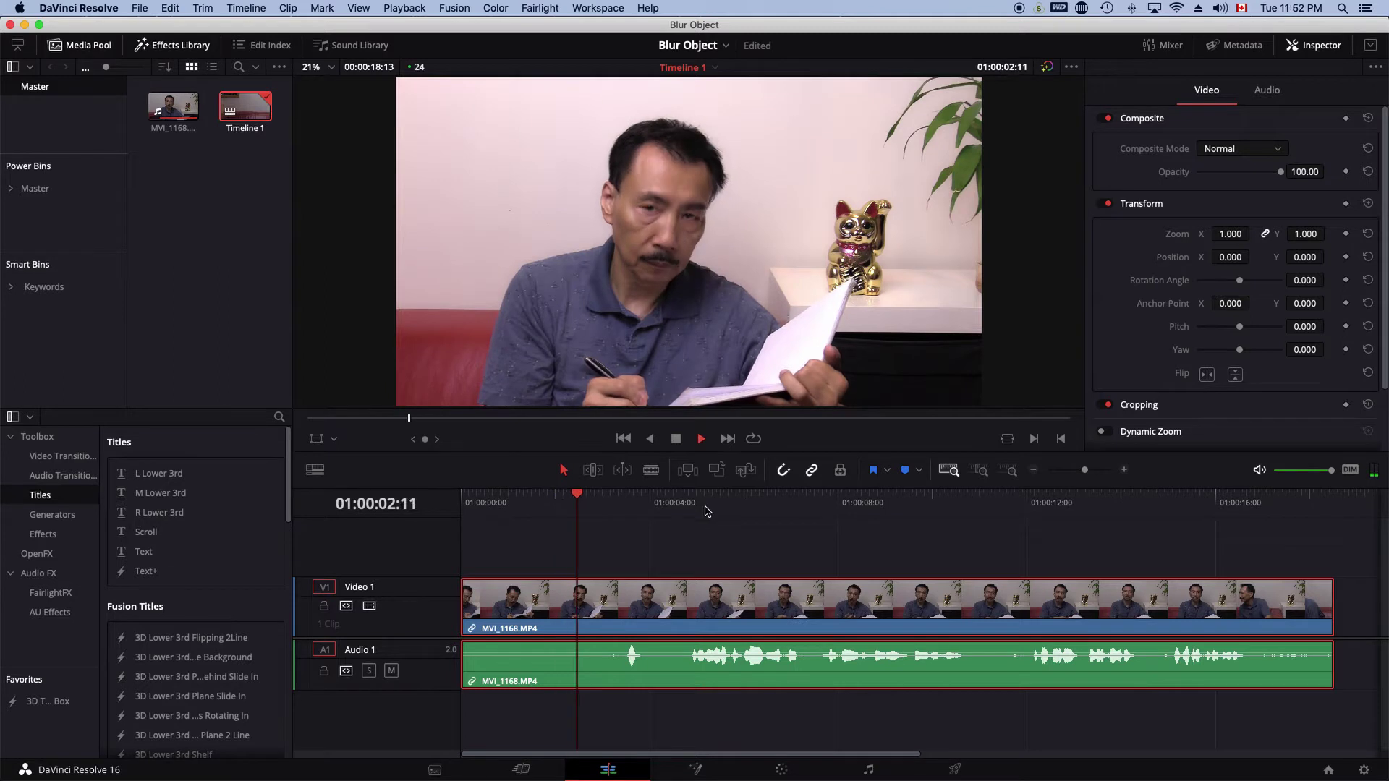
pyautogui.press('space')
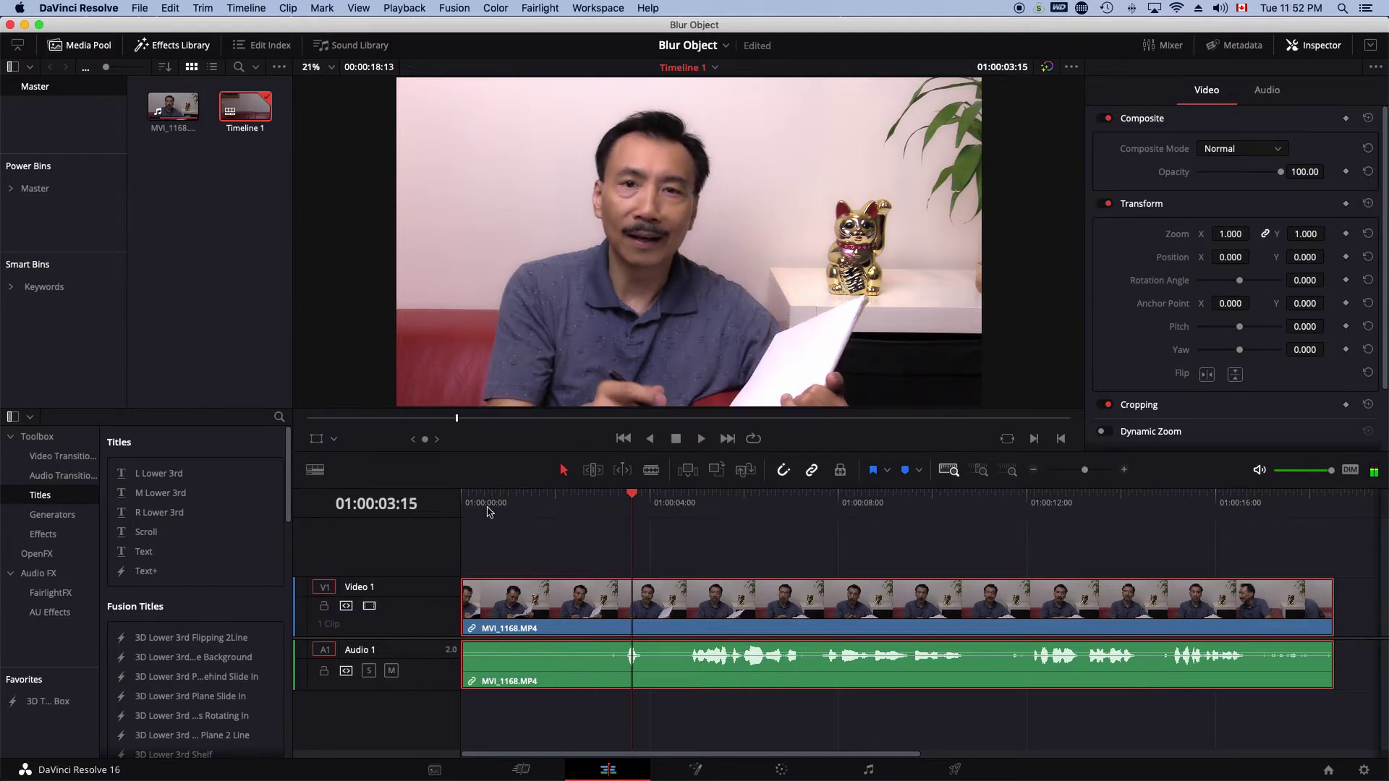
# - Play the clip from its start, then step the playhead back to 01:00:00:05
pyautogui.click(468, 505)
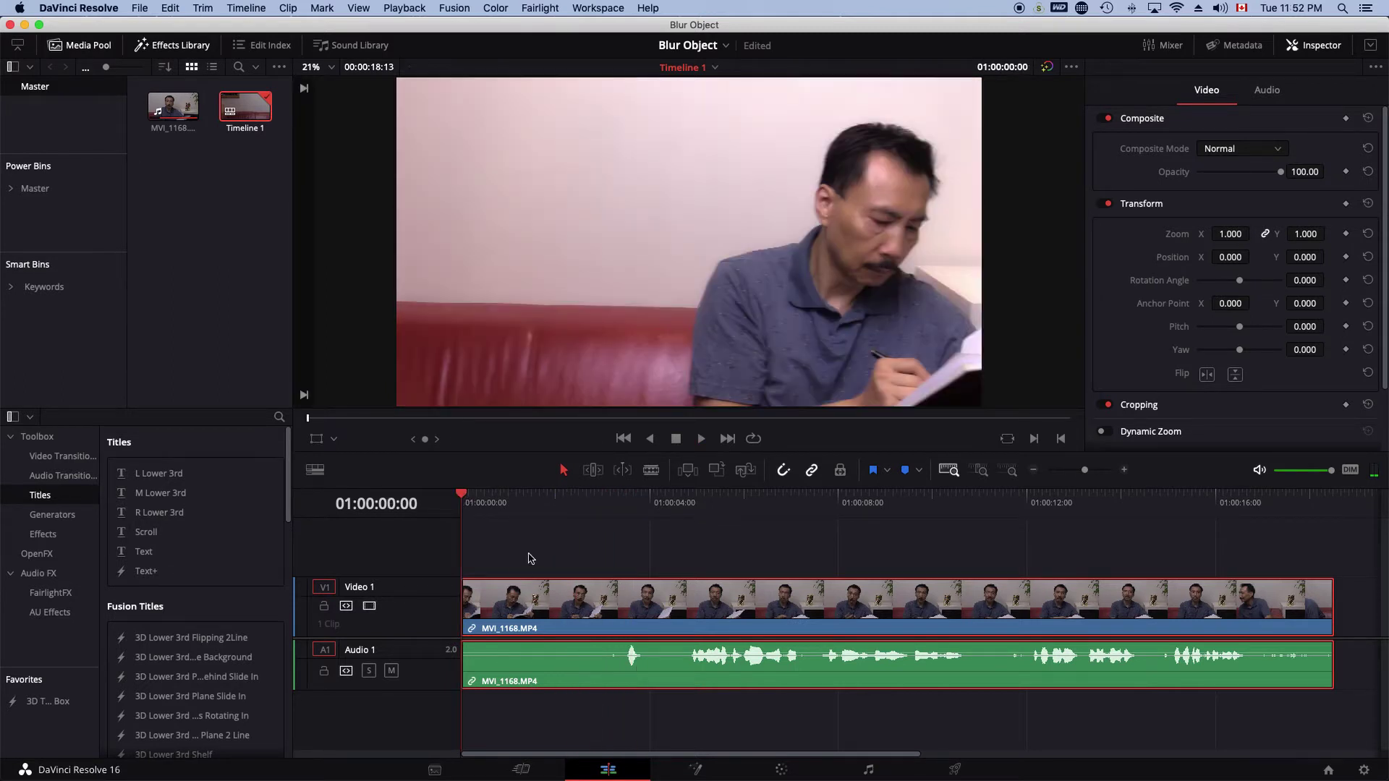
pyautogui.press('space')
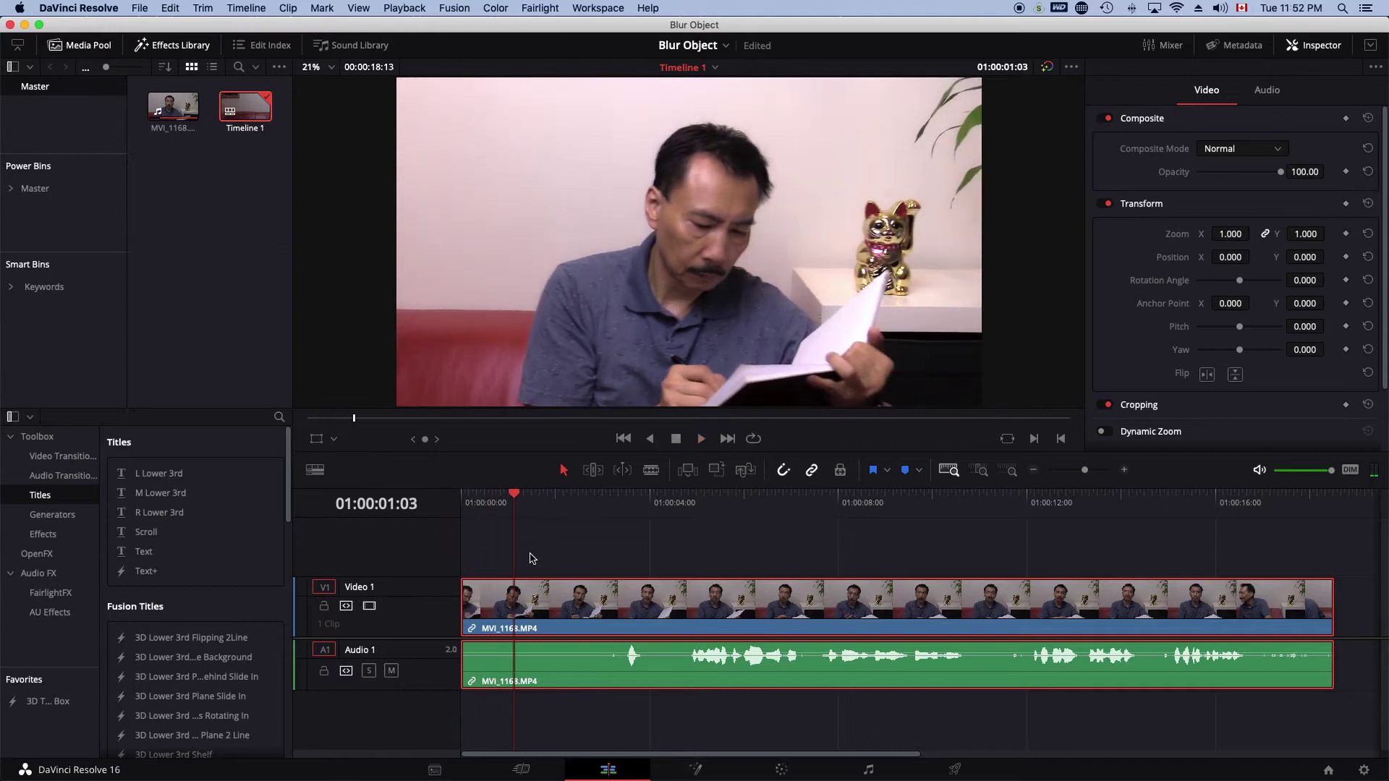
pyautogui.click(498, 509)
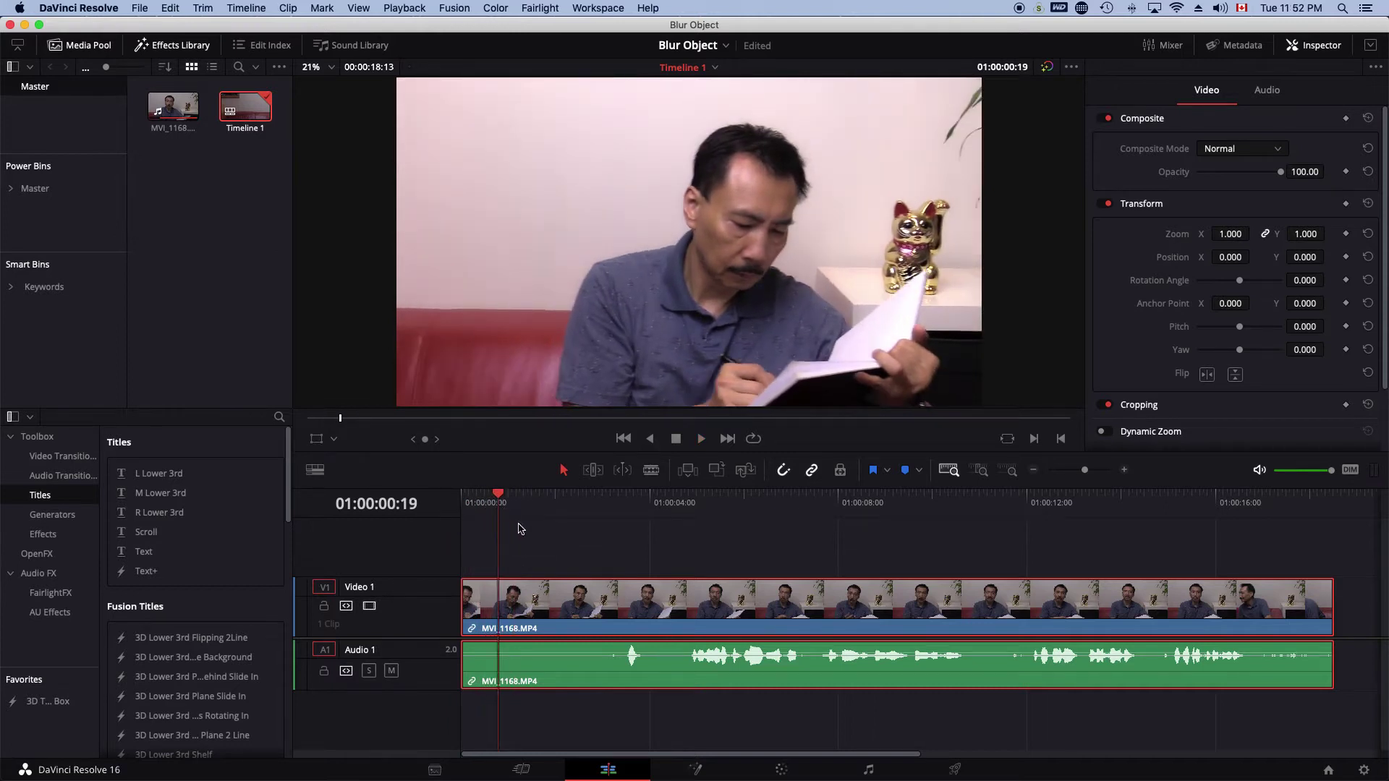
pyautogui.press('j')
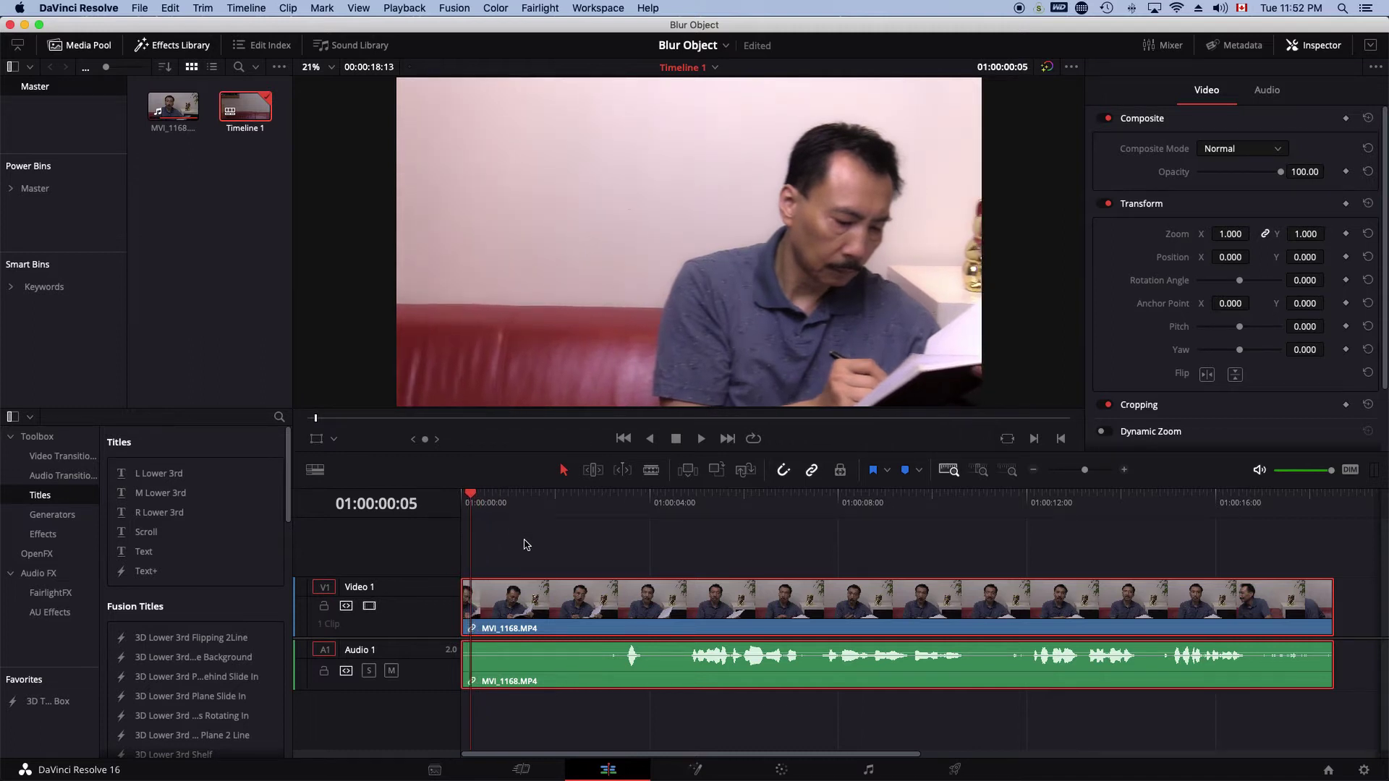
# - Blade the MVI_1168.MP4 clip at 01:00:00:05, then scrub through the footage to 01:00:08:22
pyautogui.click(651, 470)
pyautogui.click(471, 626)
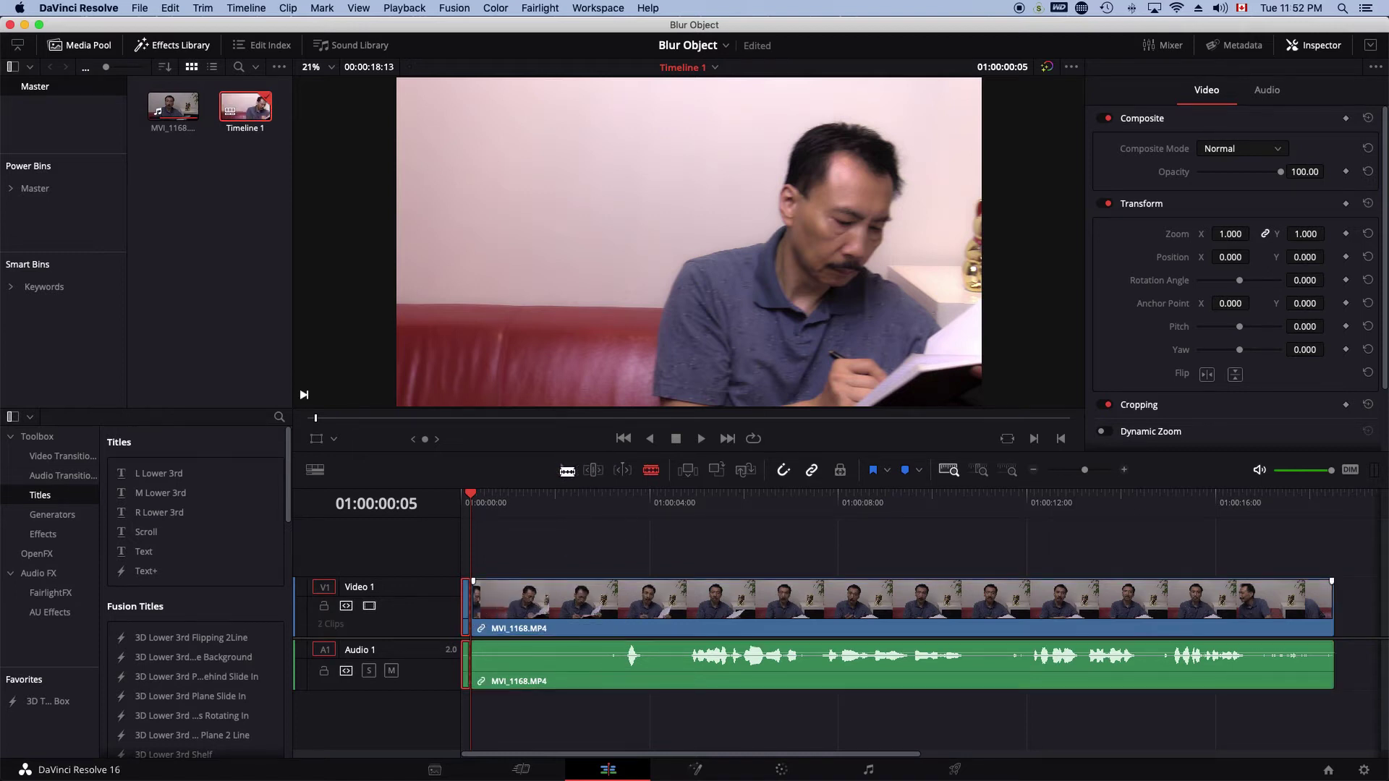
pyautogui.click(564, 470)
pyautogui.moveTo(472, 496); pyautogui.dragTo(1255, 583)
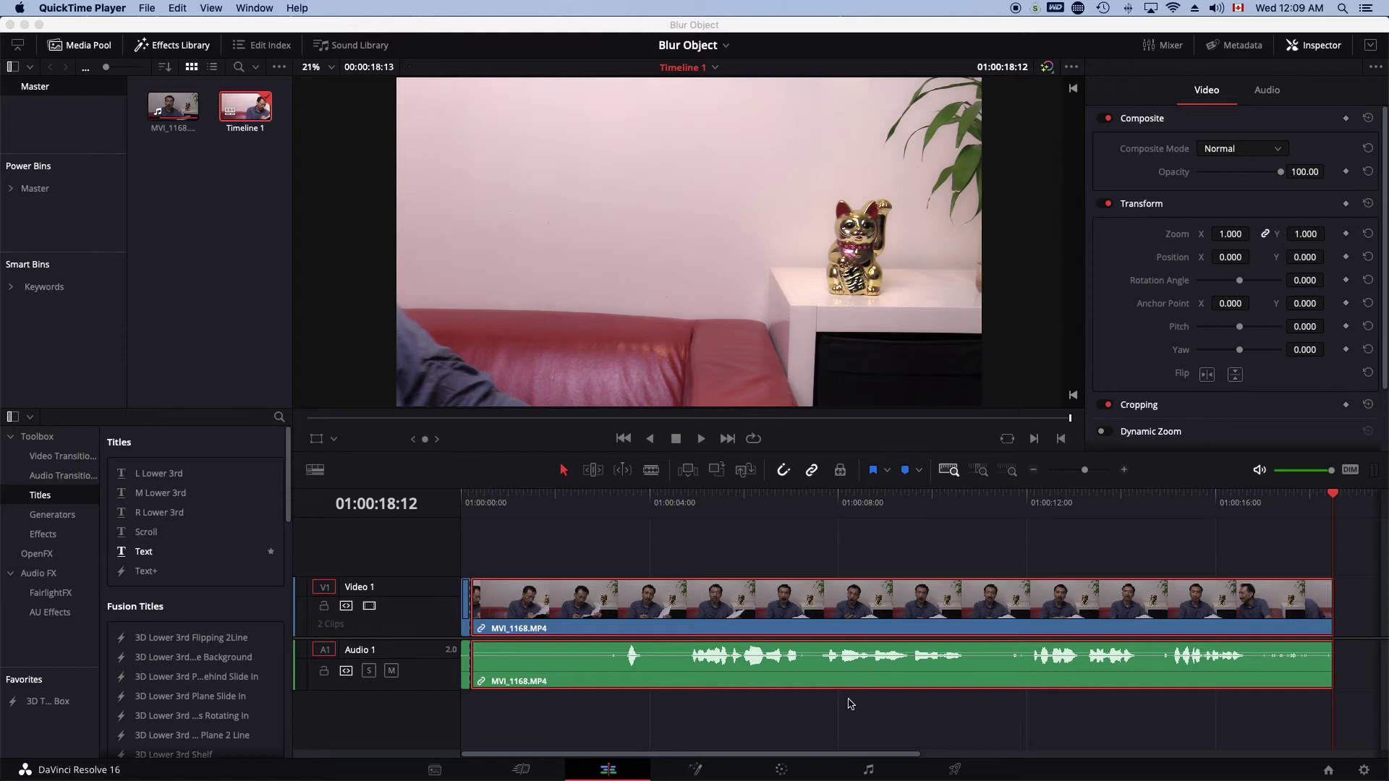
# - On the Color page, add corrector node 02 and link it between node 01 and the output
pyautogui.click(781, 769)
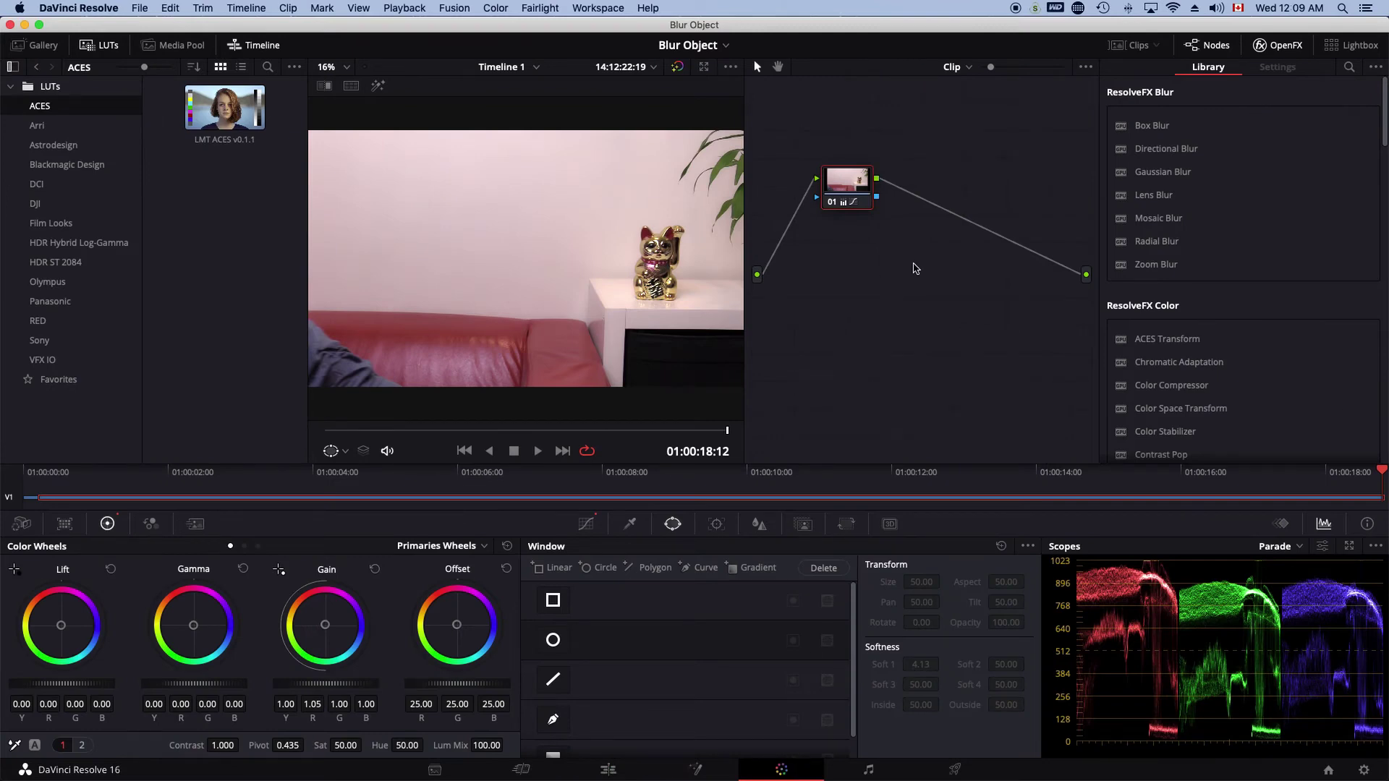
pyautogui.rightClick(923, 267)
pyautogui.moveTo(956, 289)
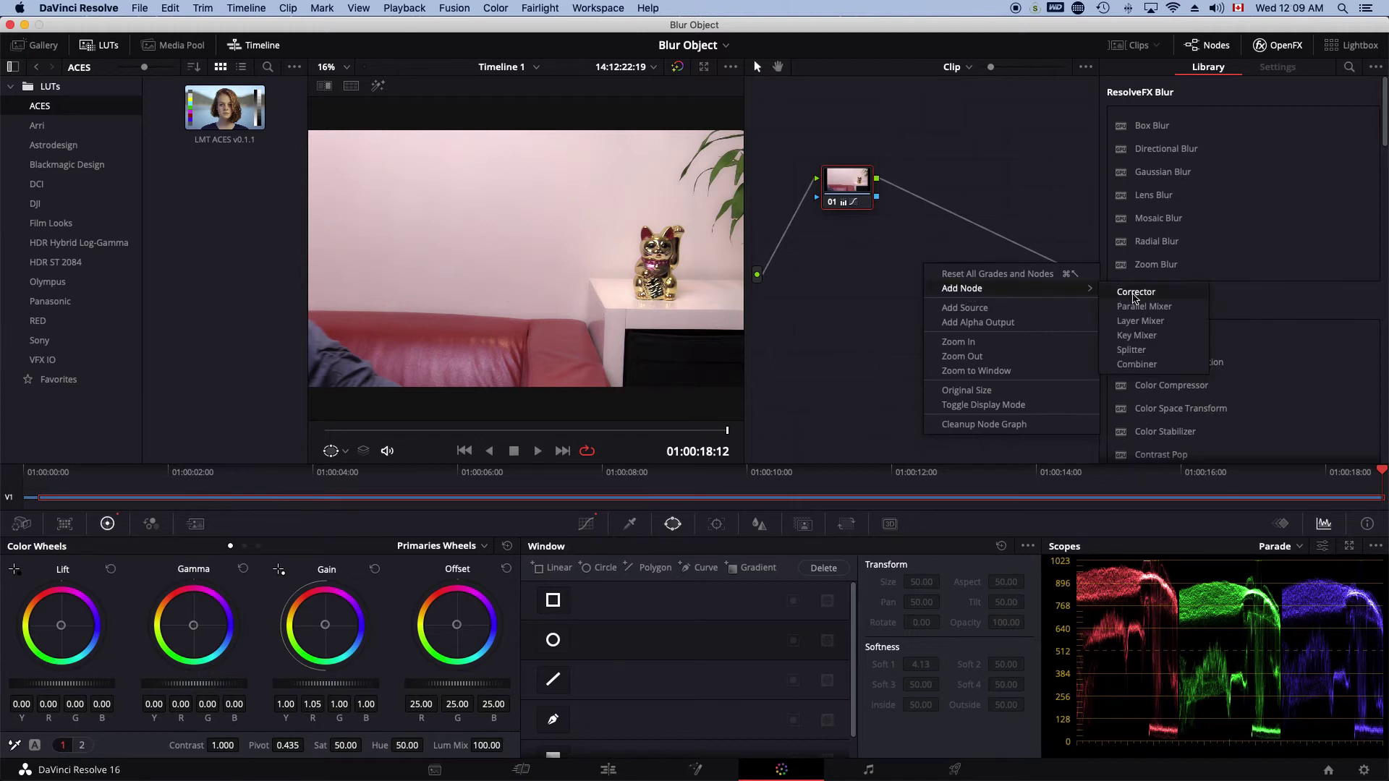
pyautogui.click(1133, 292)
pyautogui.moveTo(918, 274); pyautogui.dragTo(934, 206)
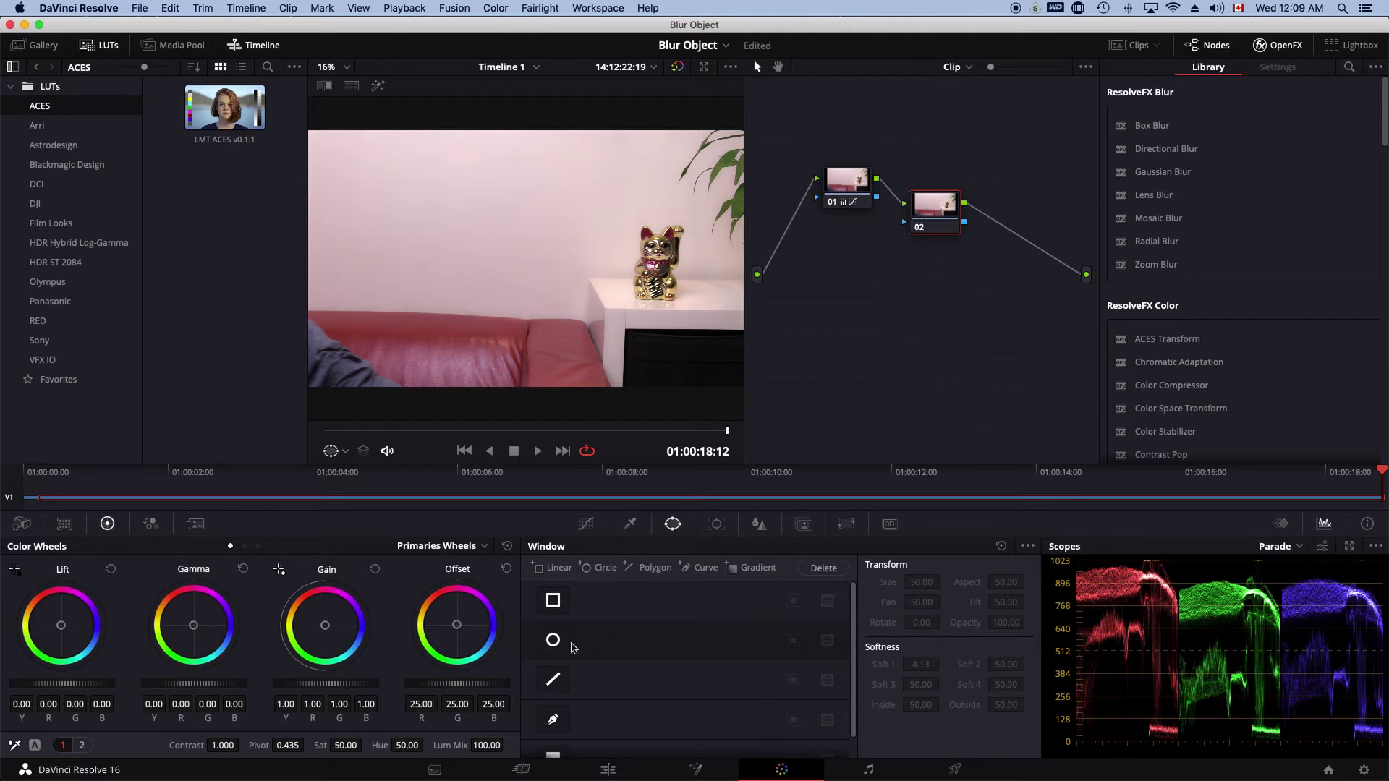
# - Place a circle window on the cat's face, sized 8.47 with aspect 66.23 and softness 13.50
pyautogui.click(556, 645)
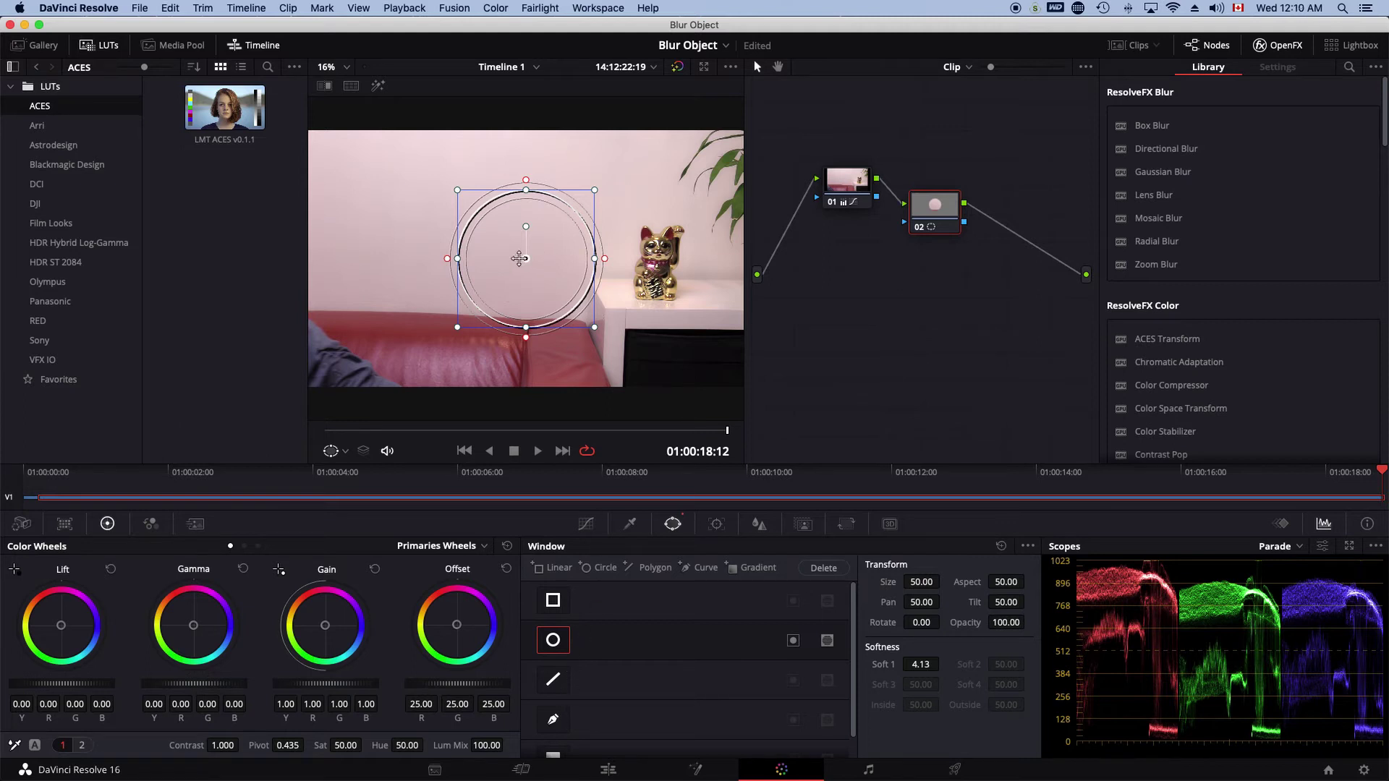
pyautogui.moveTo(525, 257); pyautogui.dragTo(652, 266)
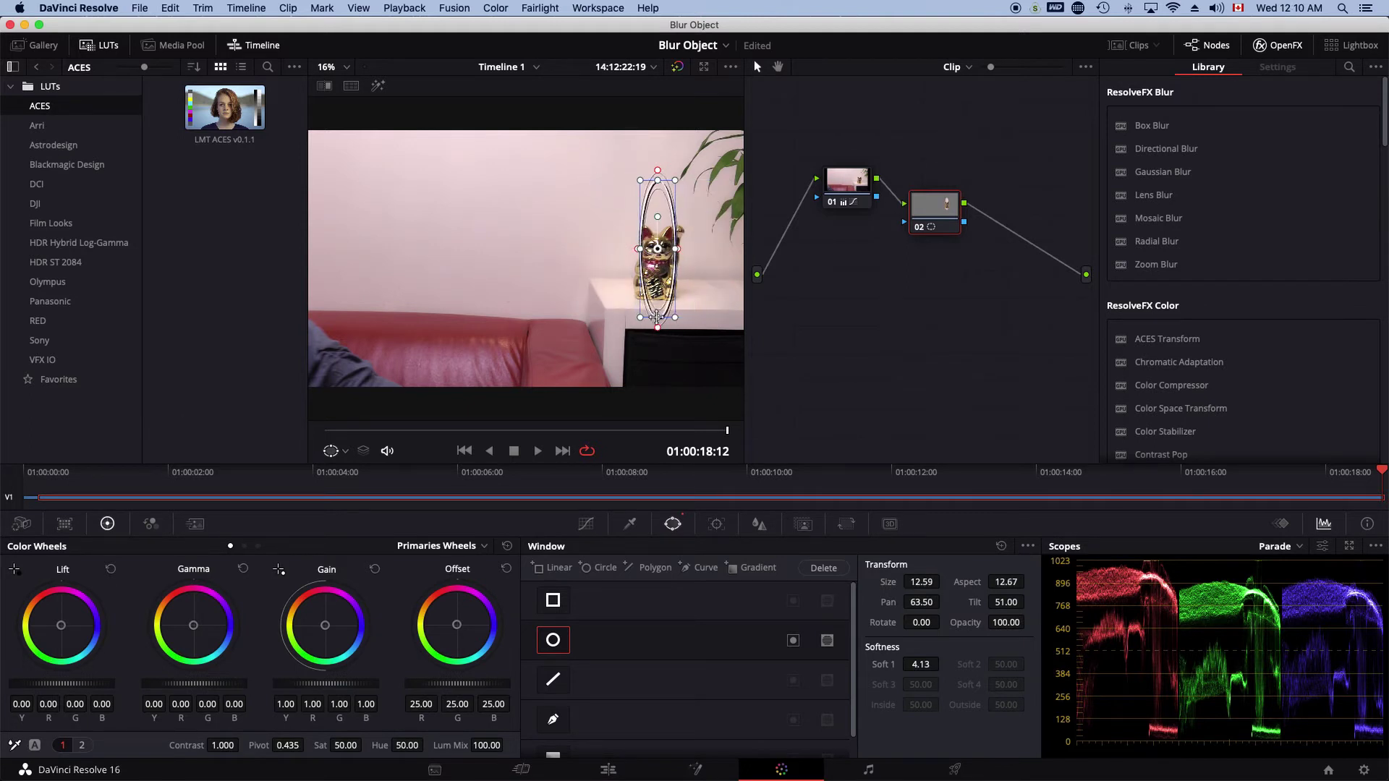
pyautogui.moveTo(658, 327); pyautogui.dragTo(632, 250)
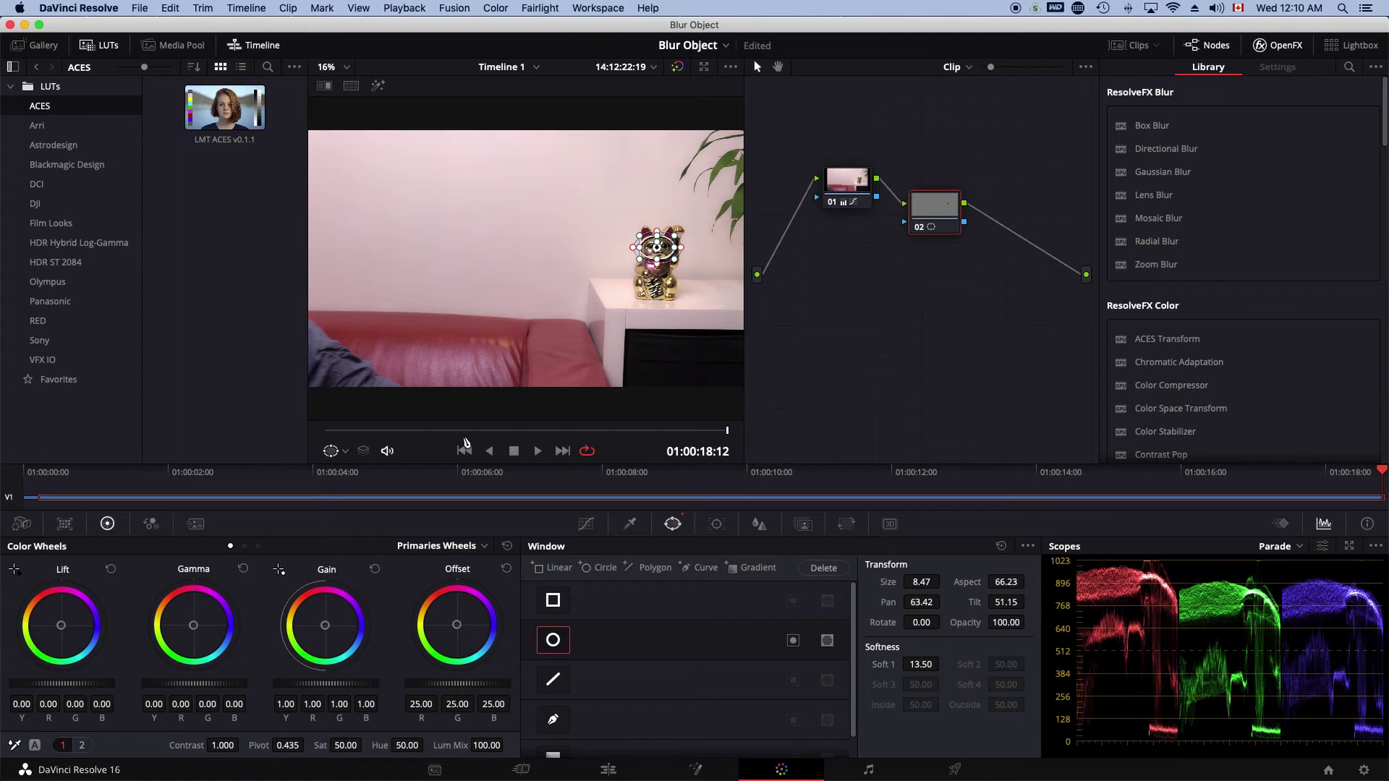
# - From where the man faces the camera, track node 02's circle window in reverse to 01:00:00:05
pyautogui.click(115, 472)
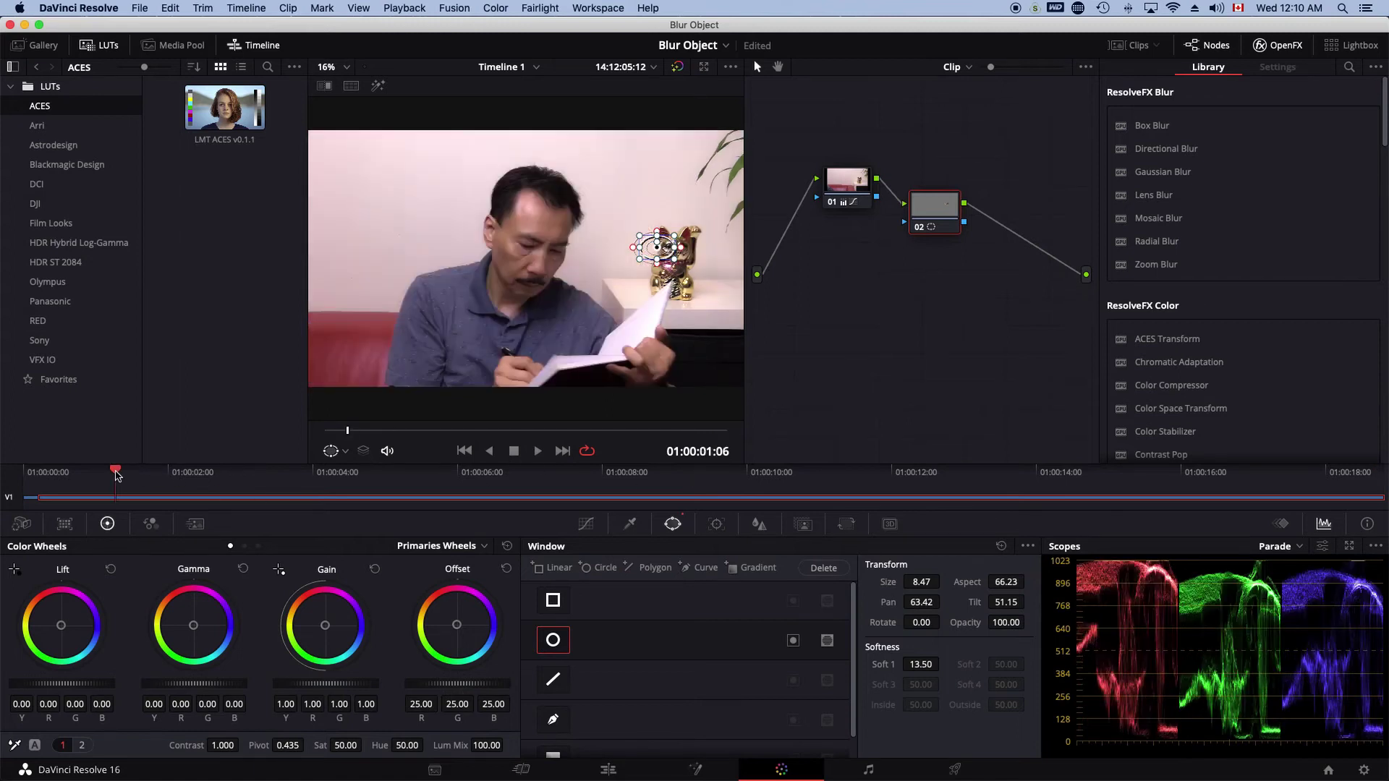
pyautogui.moveTo(116, 472); pyautogui.dragTo(251, 474)
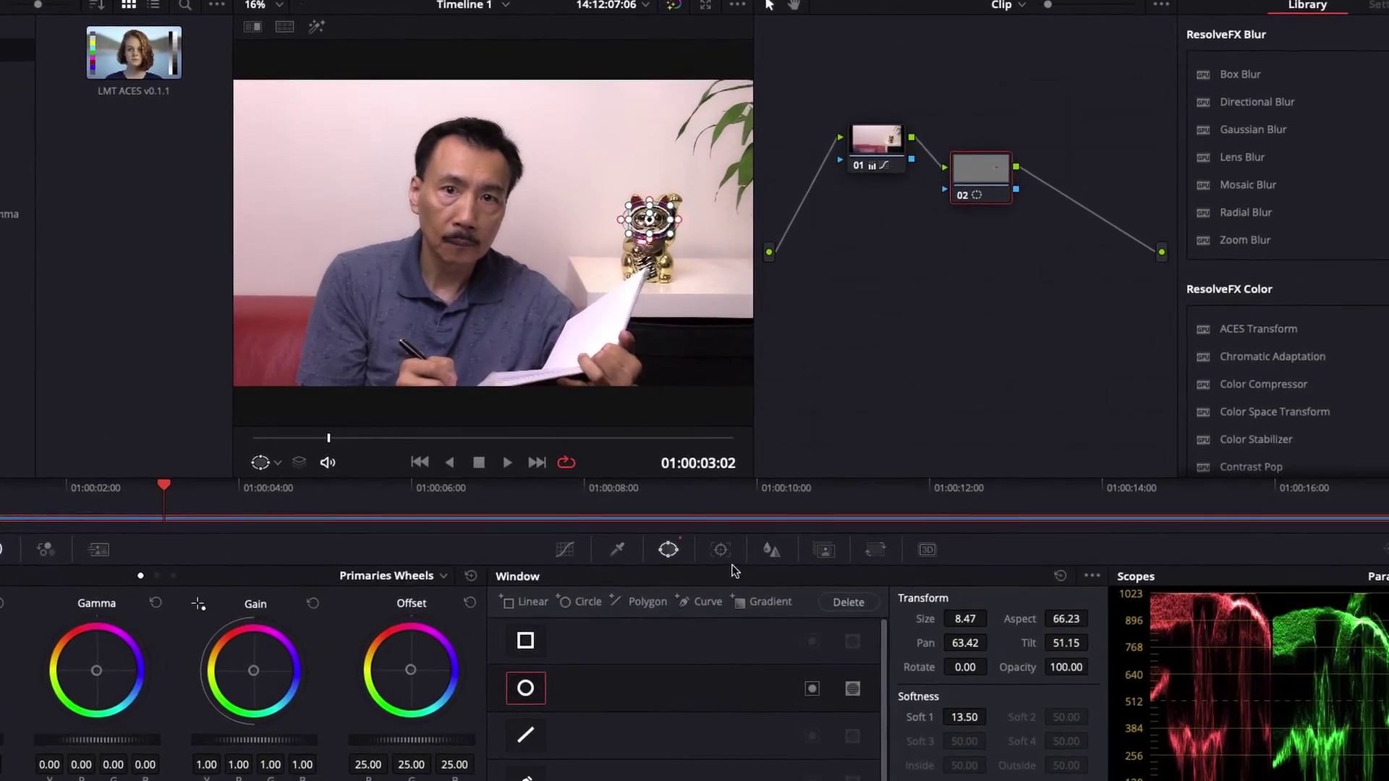
pyautogui.click(727, 561)
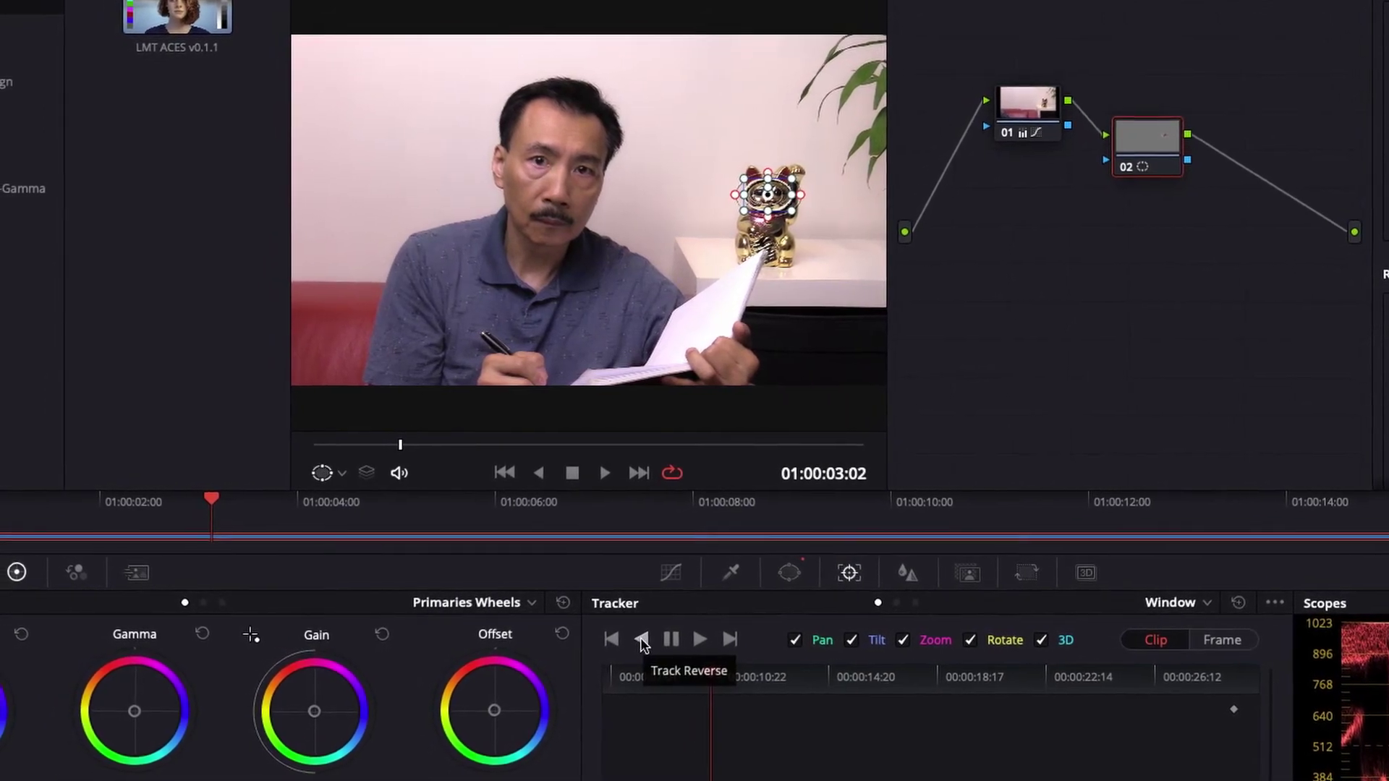
pyautogui.click(637, 639)
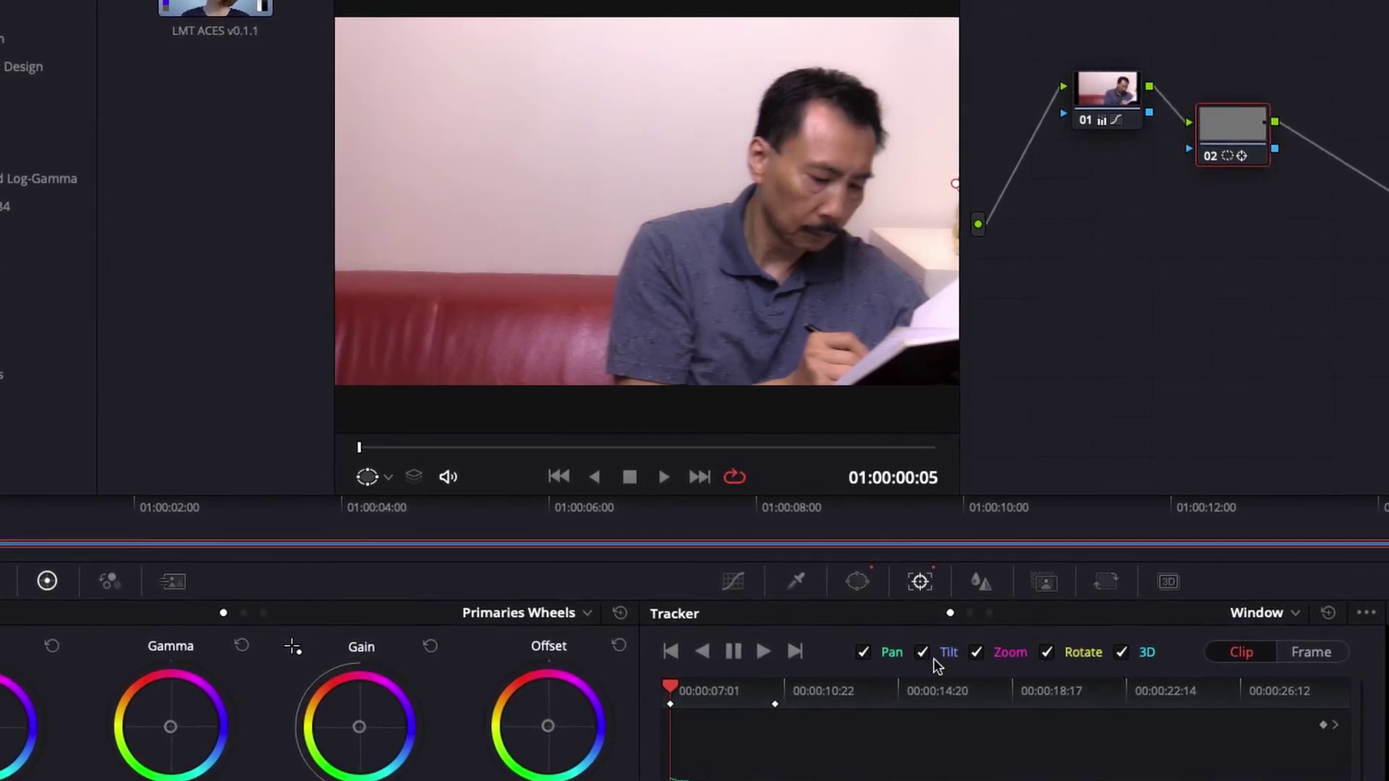
# - Raise node 02's blur radius to maximum, checking the cat at 01:00:01:09
pyautogui.click(986, 583)
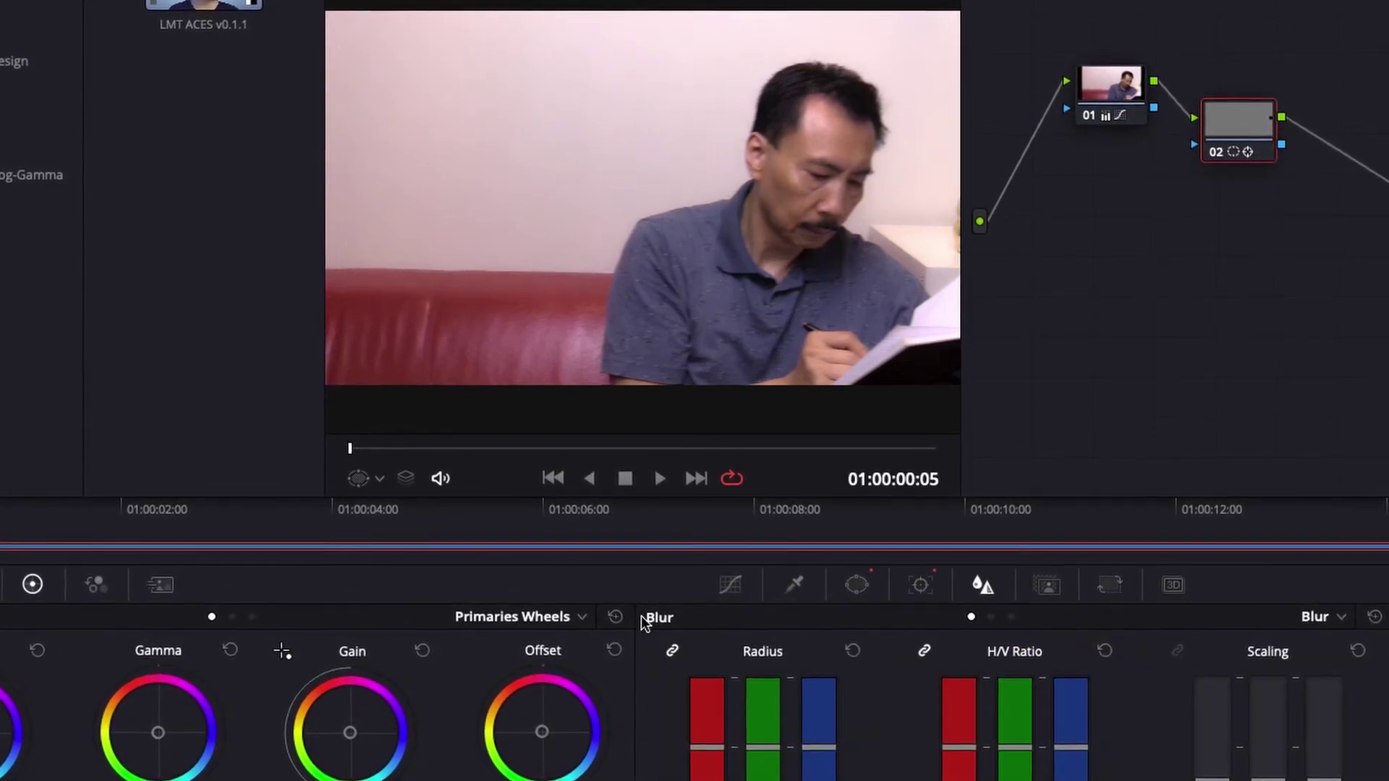
pyautogui.click(57, 509)
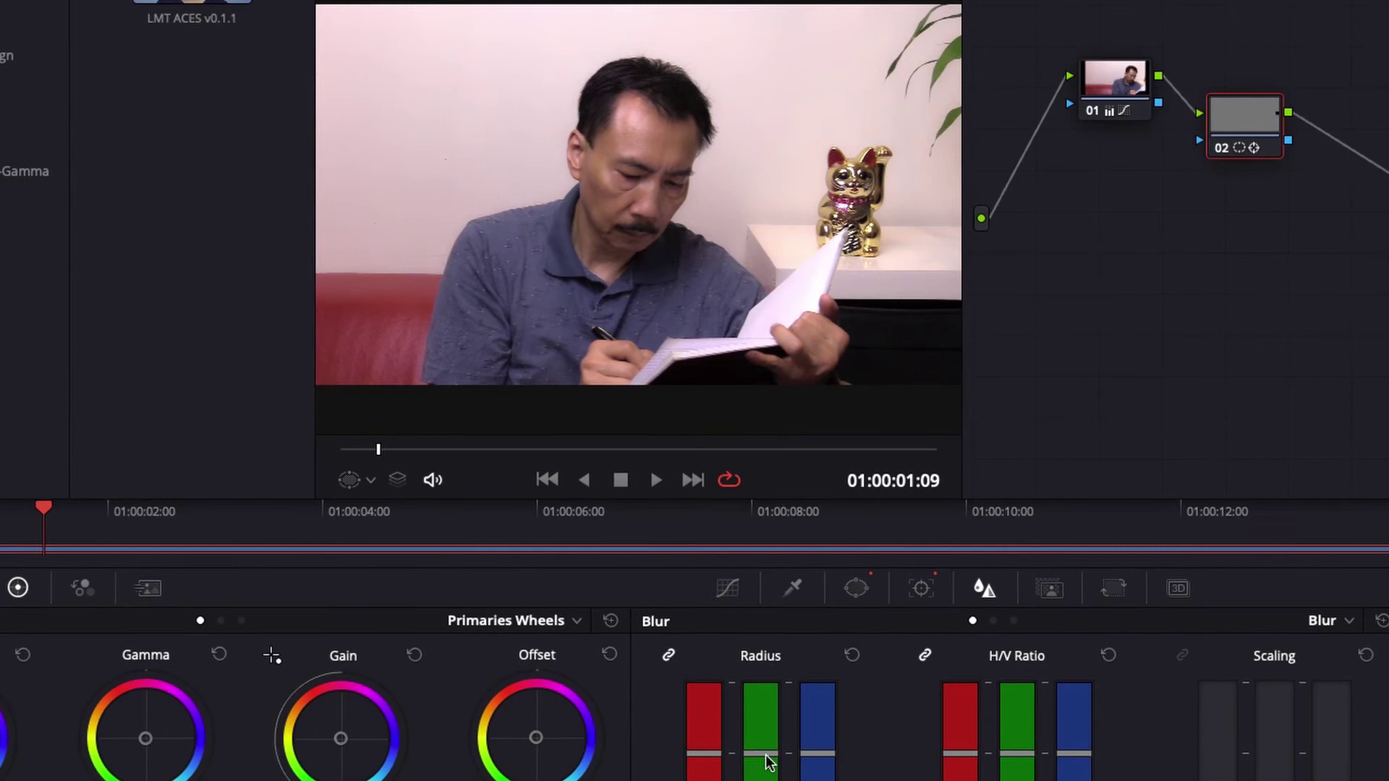
pyautogui.moveTo(767, 761); pyautogui.dragTo(766, 716)
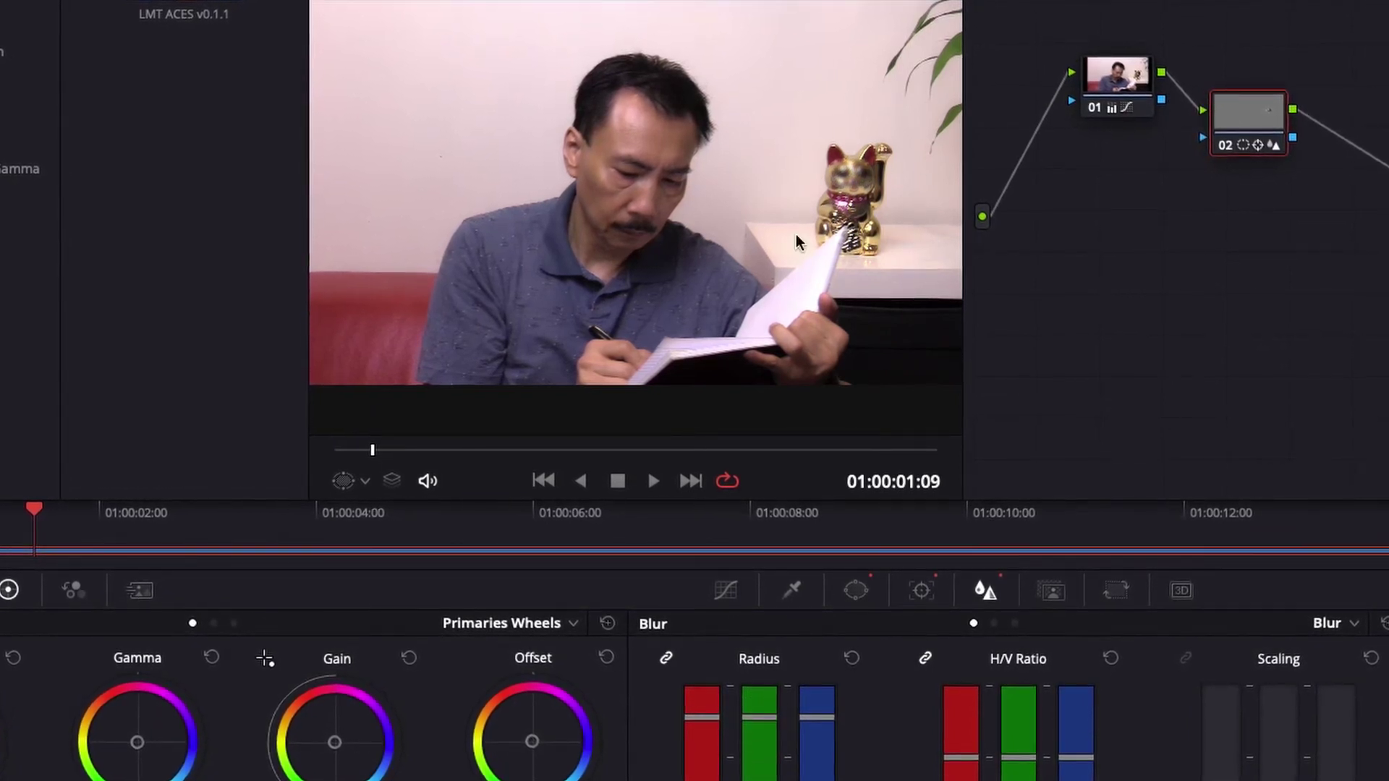
pyautogui.moveTo(758, 723); pyautogui.dragTo(767, 671)
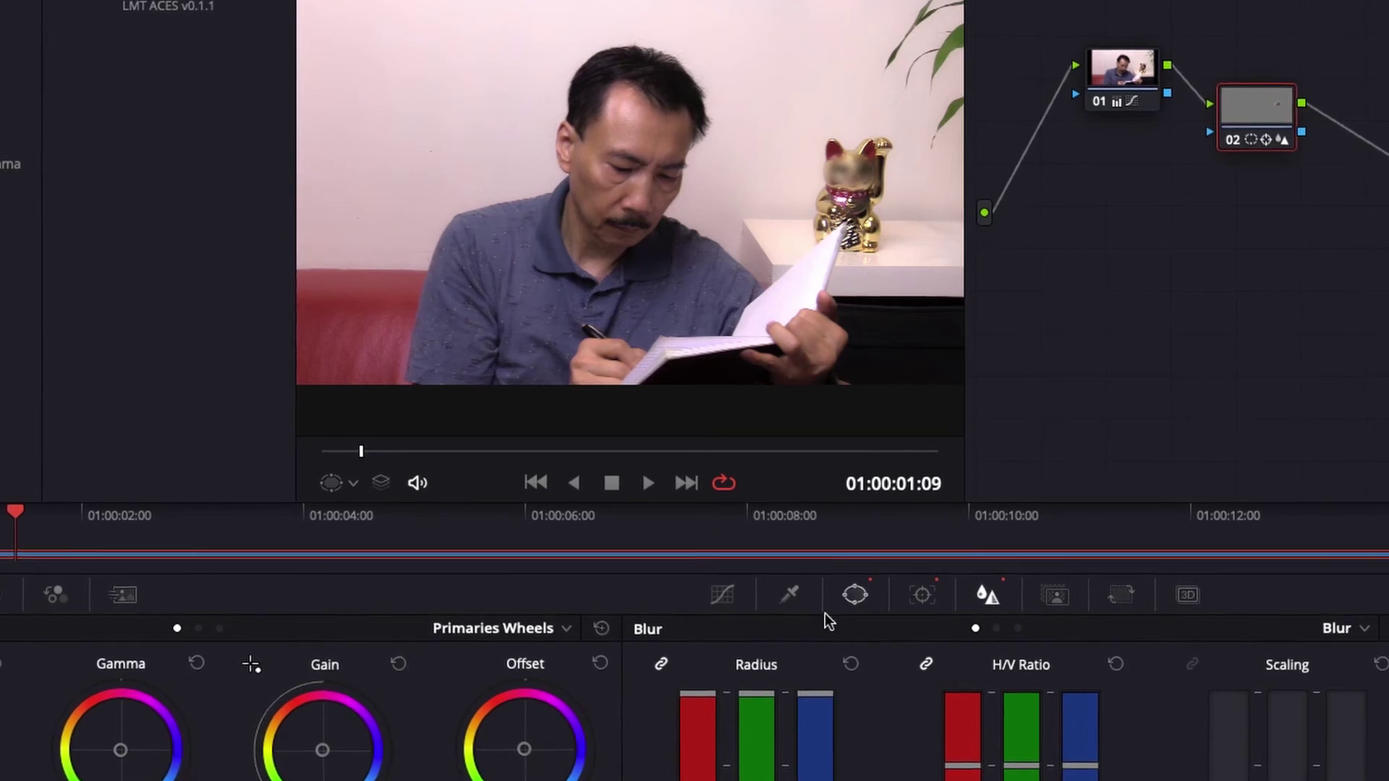
pyautogui.moveTo(757, 698); pyautogui.dragTo(760, 612)
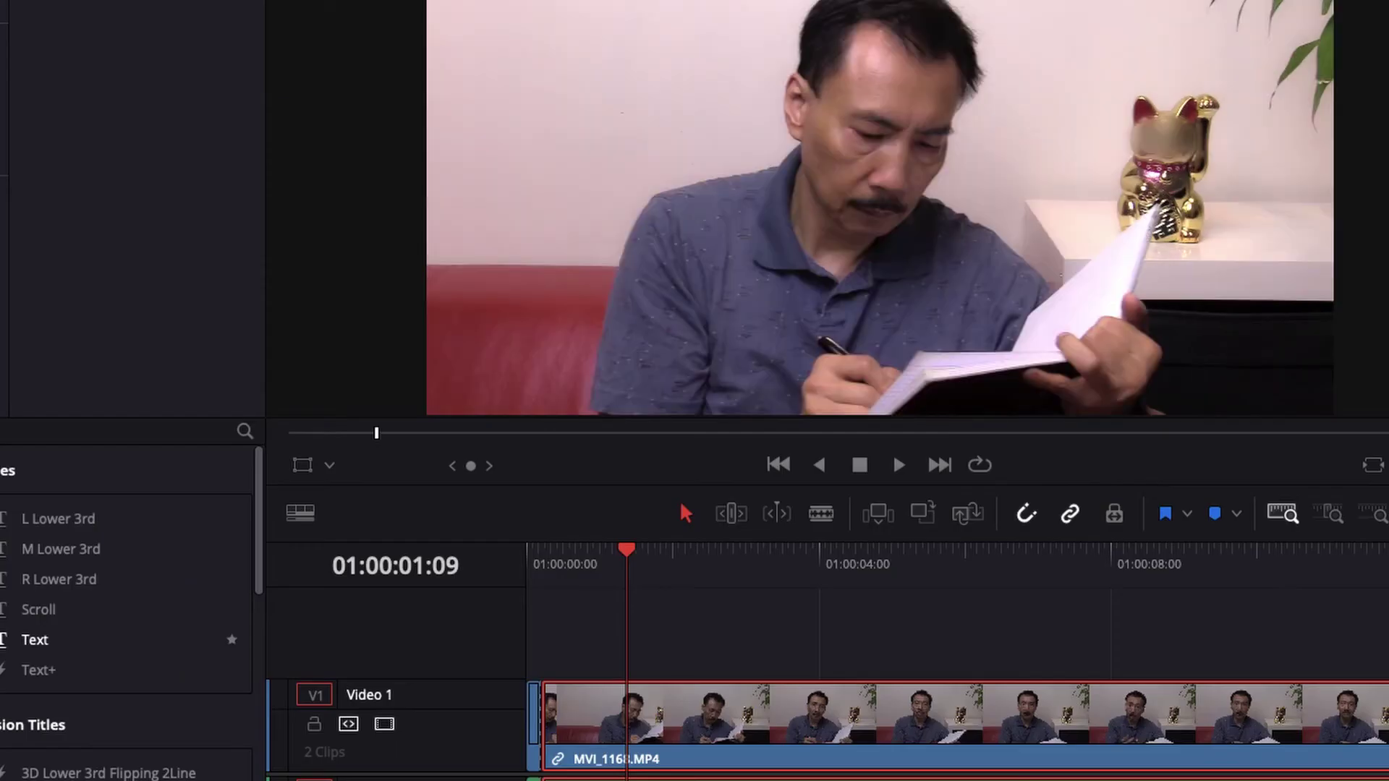
# - Play the clip from the start to check the blurred cat face, then scrub back toward the beginning
pyautogui.click(533, 561)
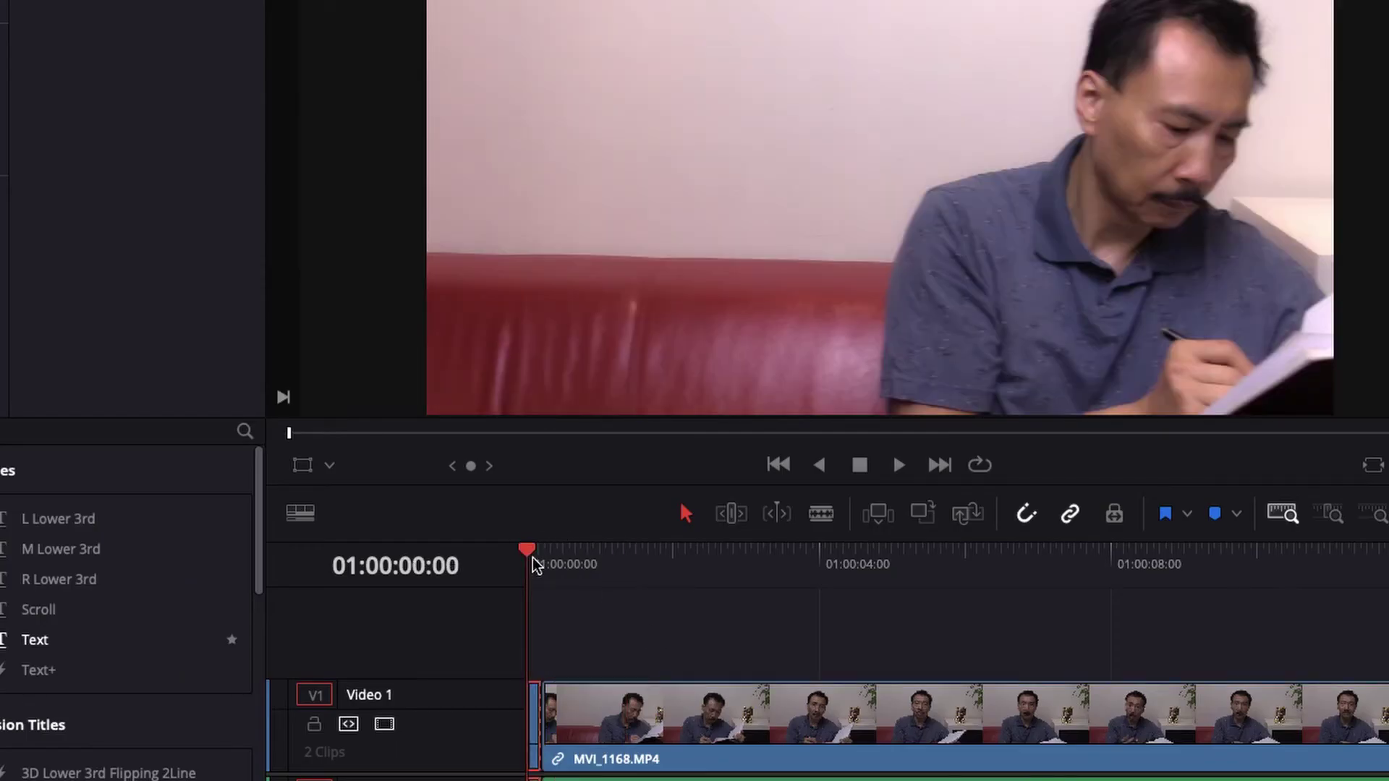
pyautogui.press('space')
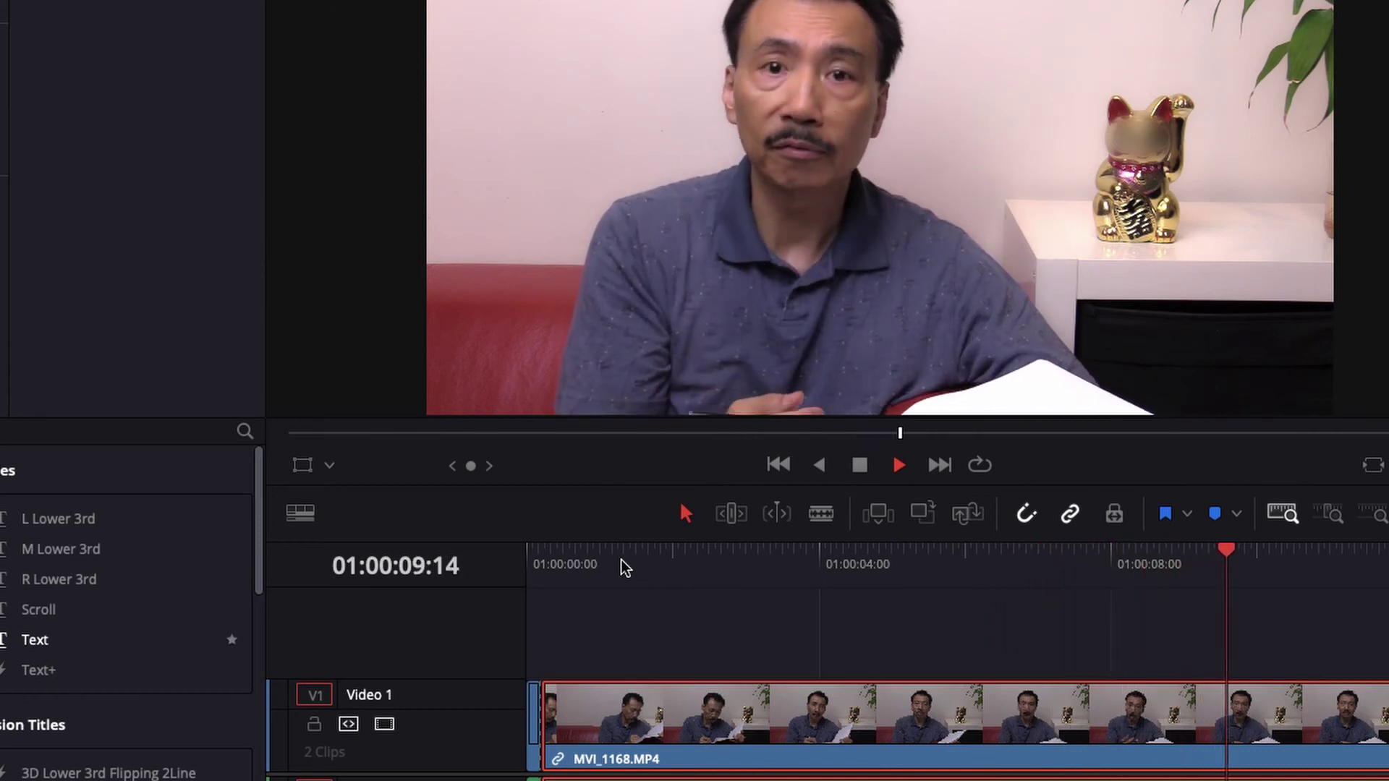
pyautogui.press('space')
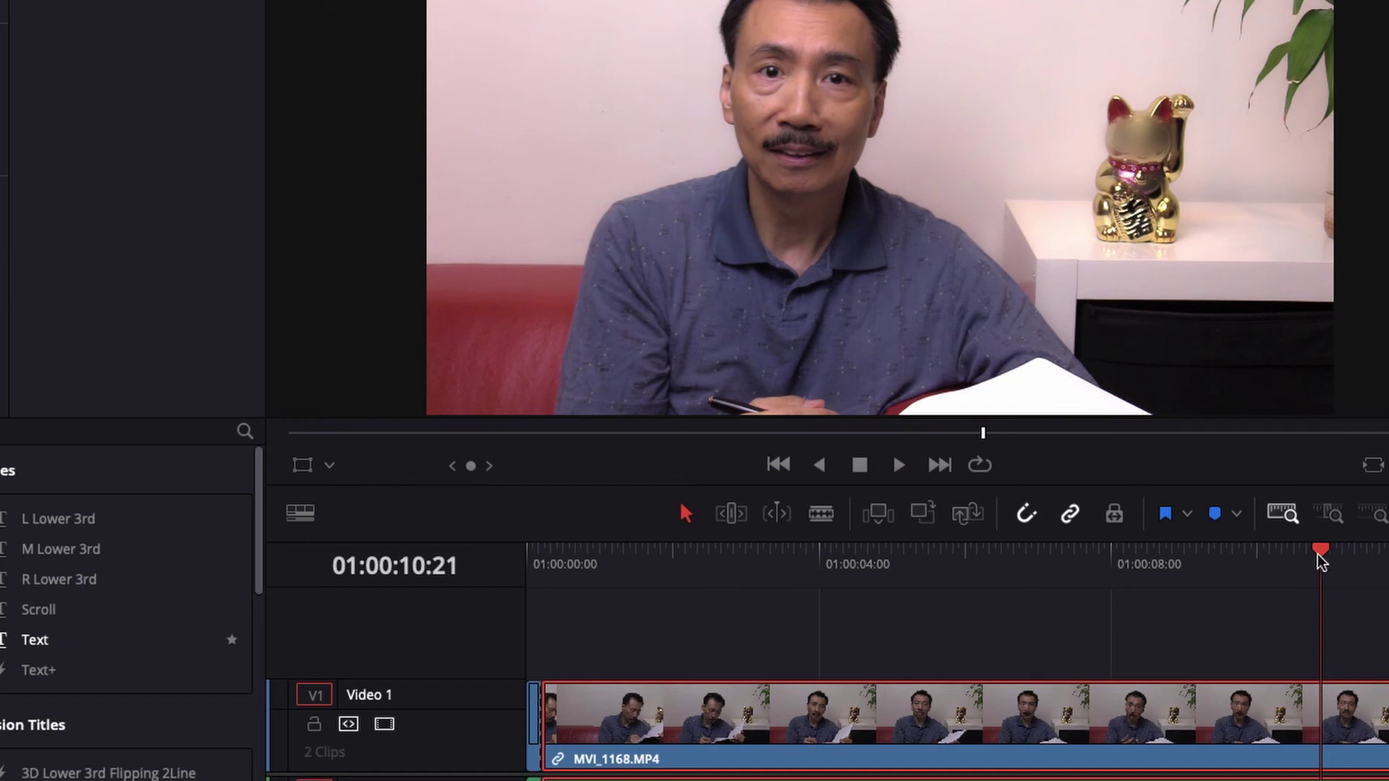
pyautogui.moveTo(1321, 559); pyautogui.dragTo(796, 624)
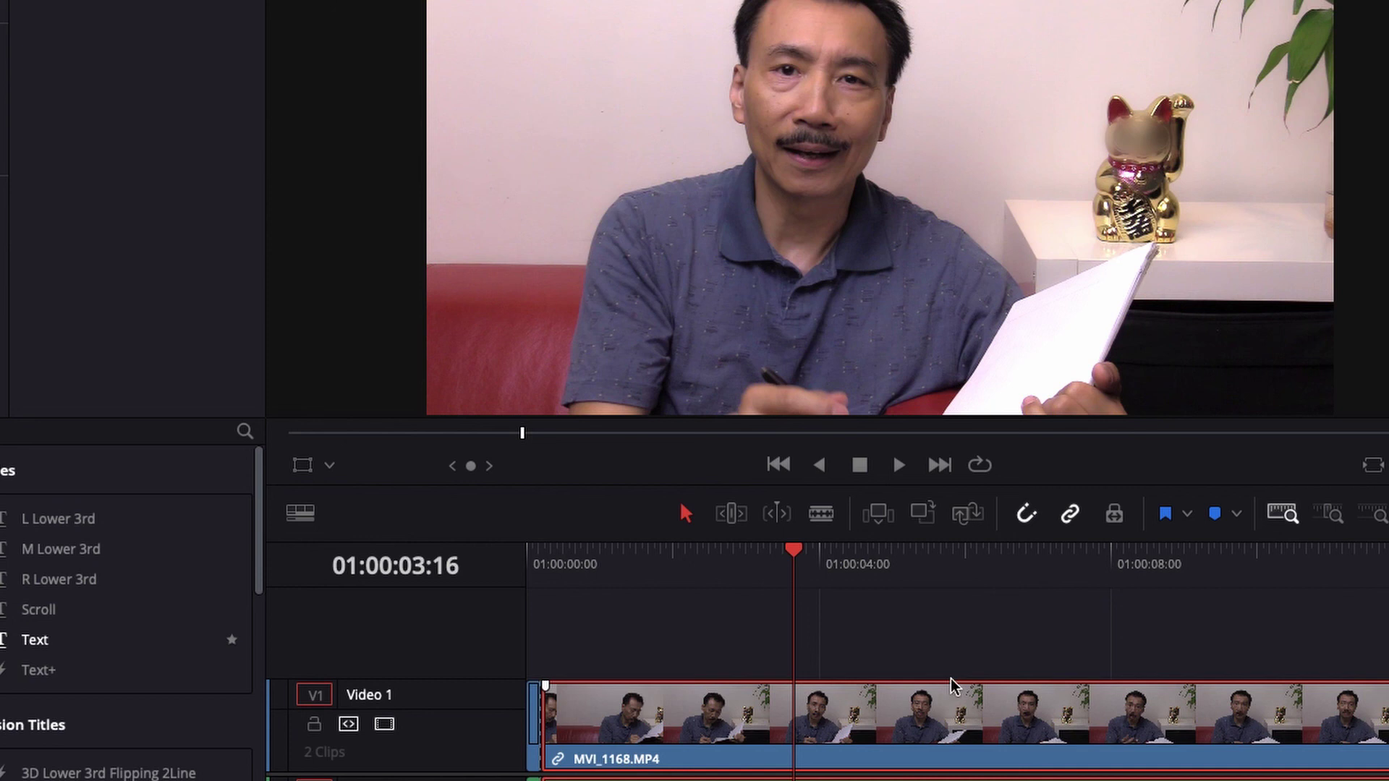